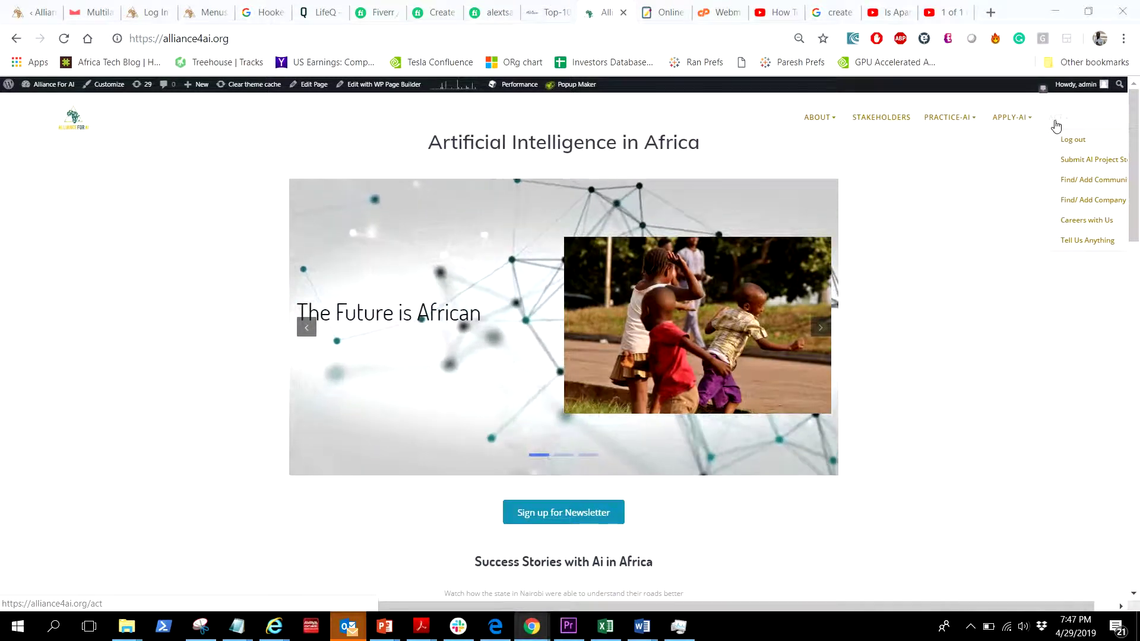
Choose 'Submit AI Project Story' from the ACT menu to load the Add Story form
click(1071, 166)
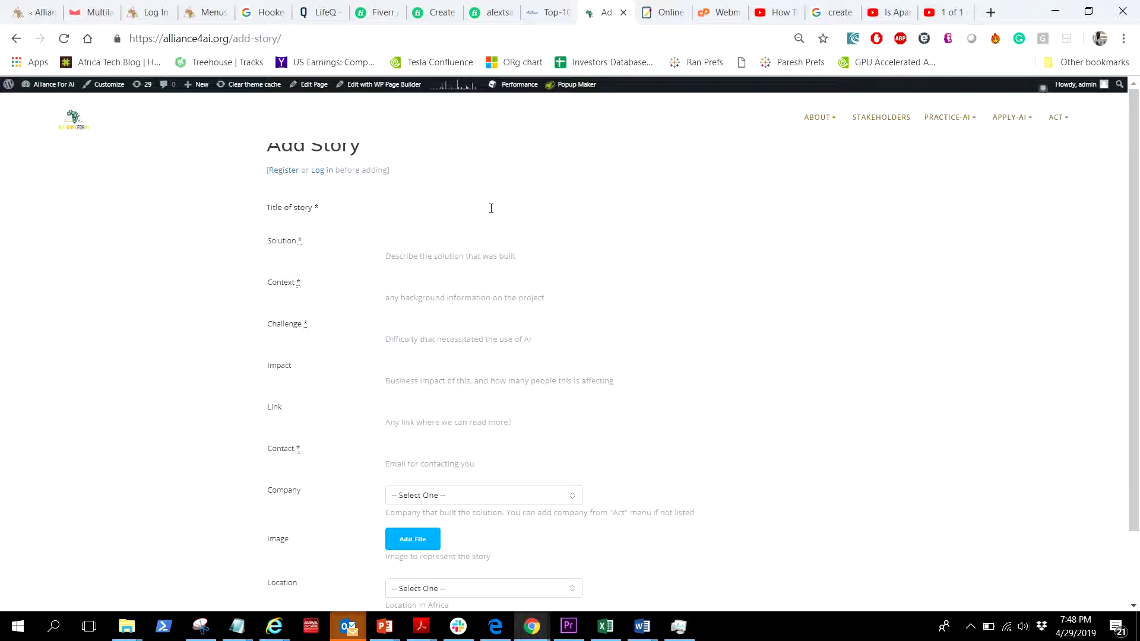
click(655, 16)
Start the Context entry and fetch the context text from the Online Notepad
click(423, 210)
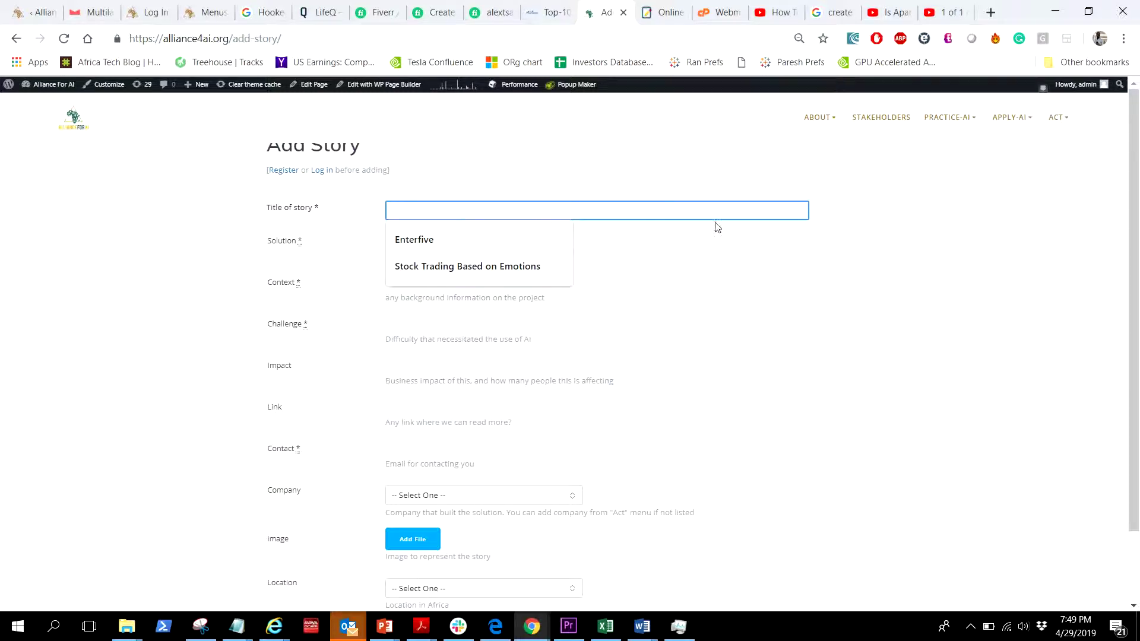
click(655, 258)
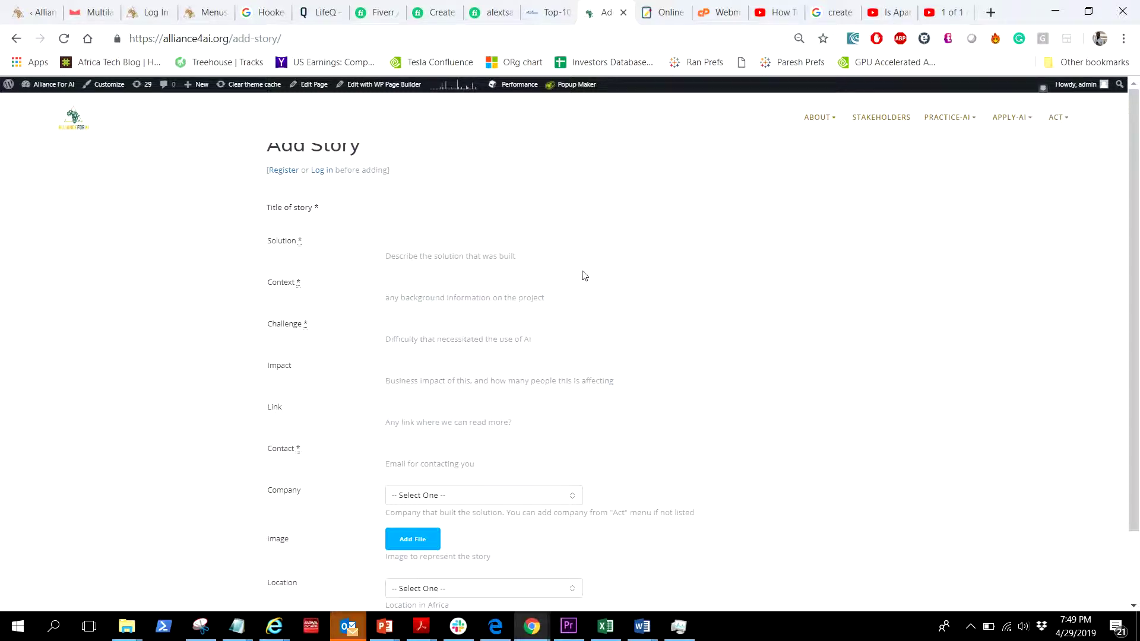
click(399, 283)
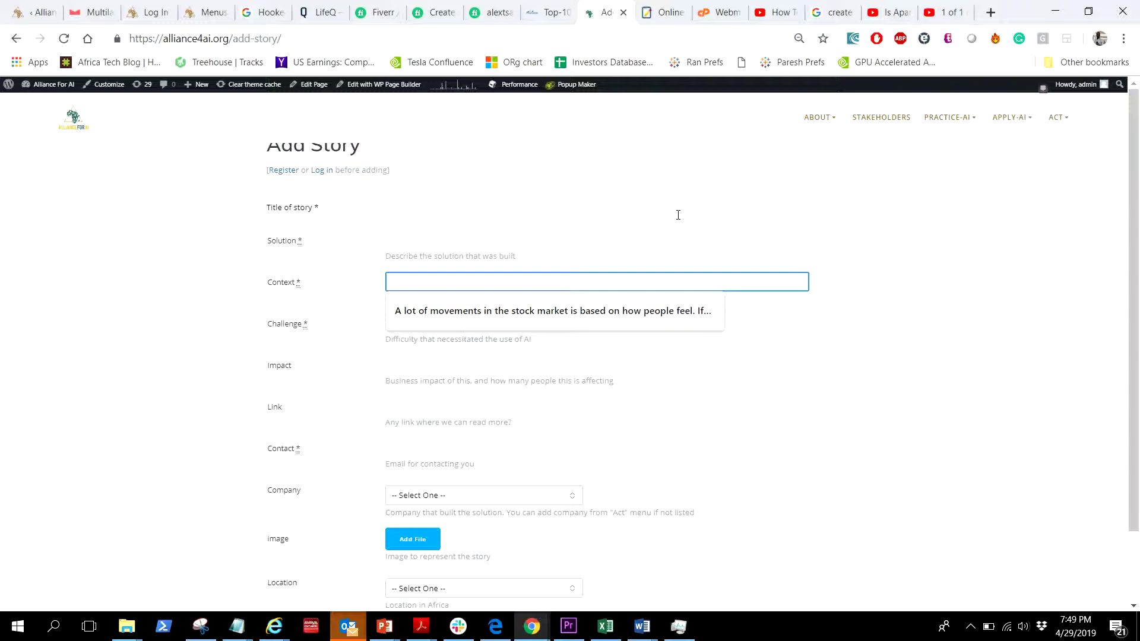
click(656, 12)
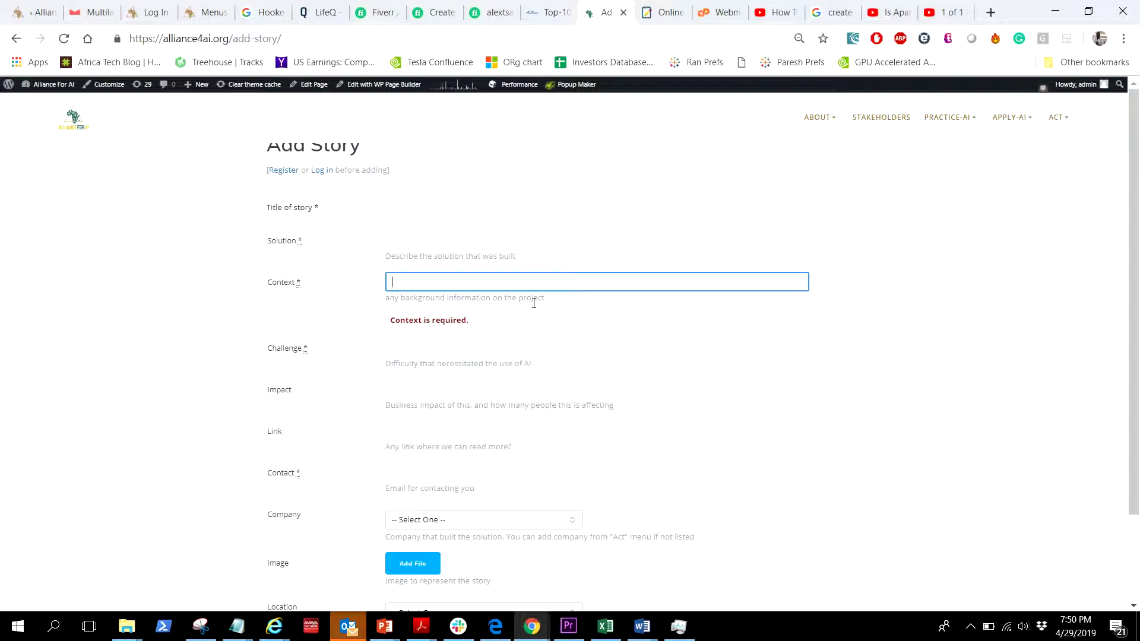
text(Top consumer brands coming to African countries have a hard time understanding the local customers)
Write the Challenge about inaccurate foreign reporting, correcting the 'innacurate' typo
click(541, 322)
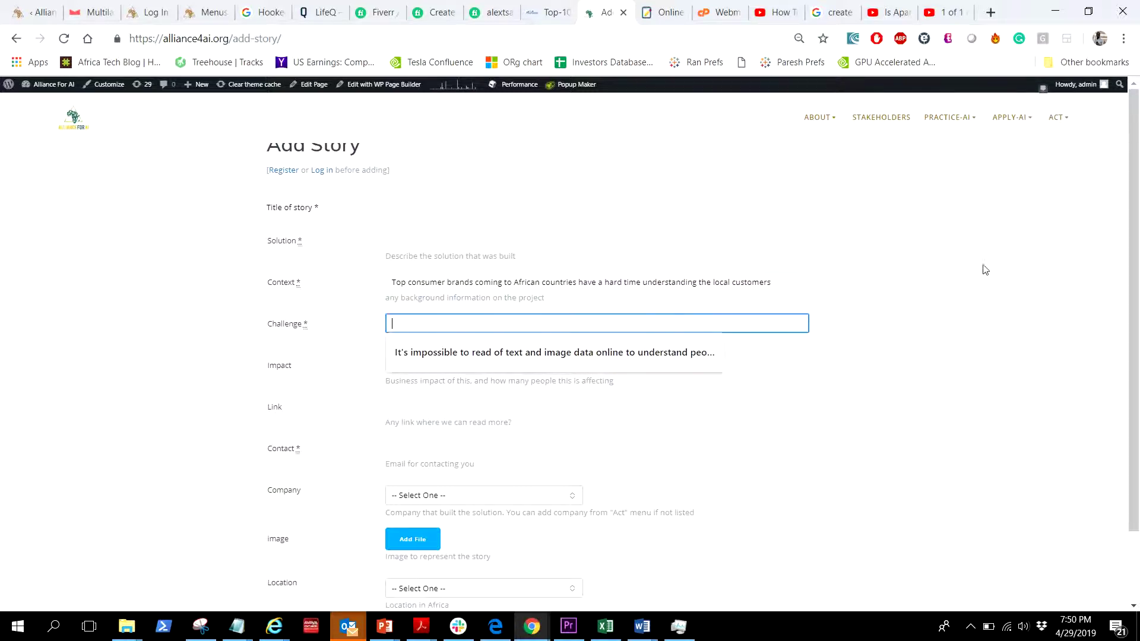
text(They base most of their n)
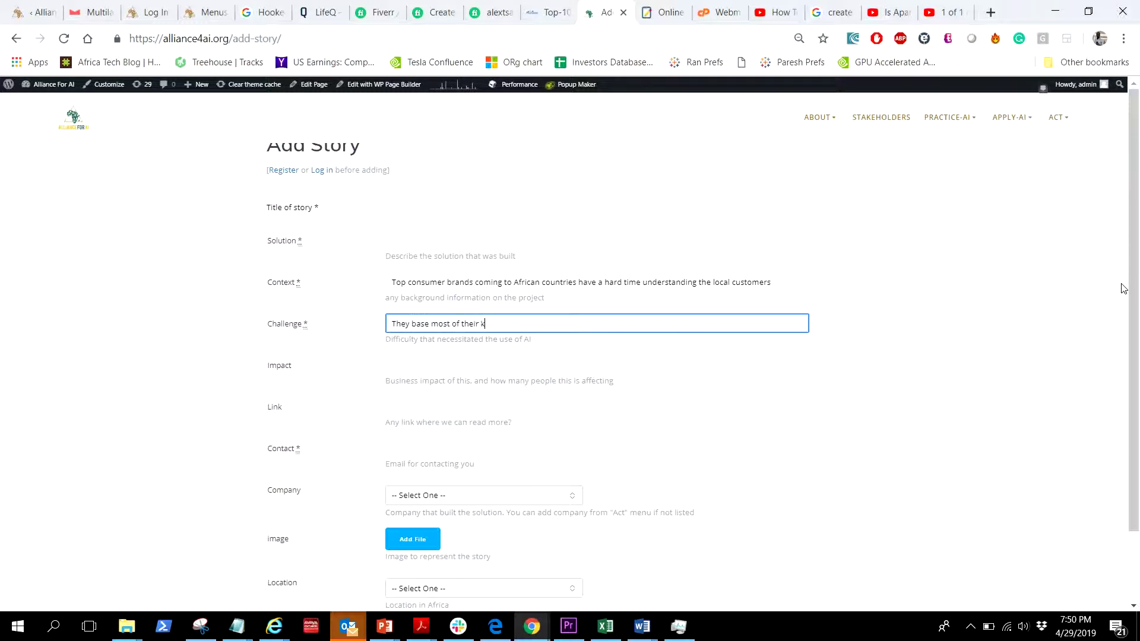
text(nowledge on foreign reporting which tends)
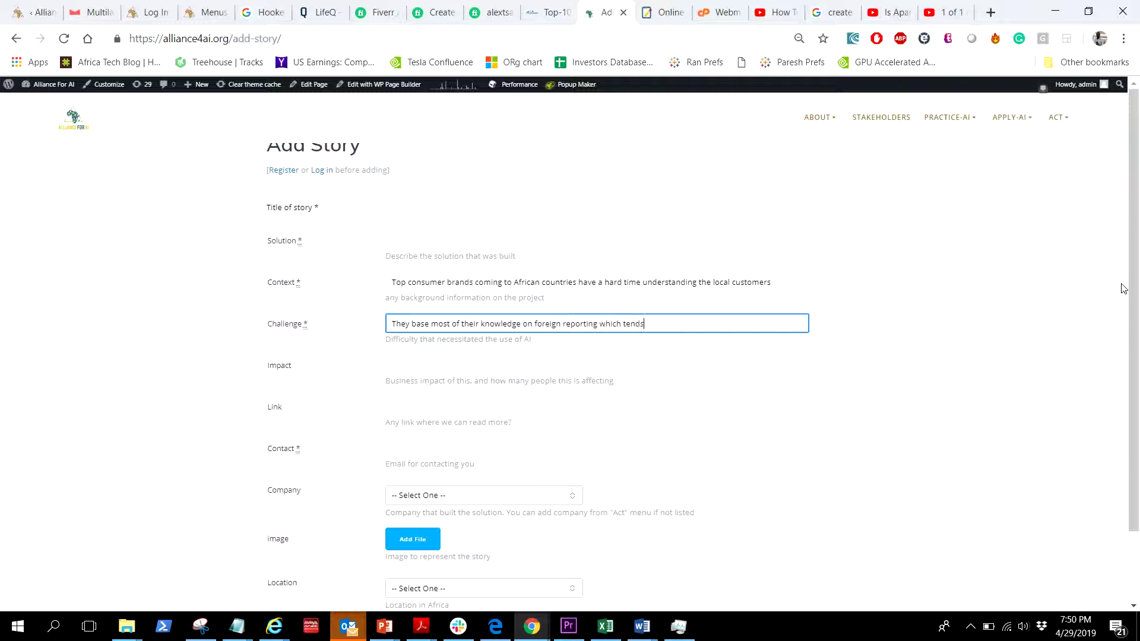
text( to )
text(be)
text( in)
text(nacurate.)
click(682, 325)
key(BackSpace)
key(BackSpace)
text(ac)
click(735, 322)
text(In addition, a)
text(vaiilable data is)
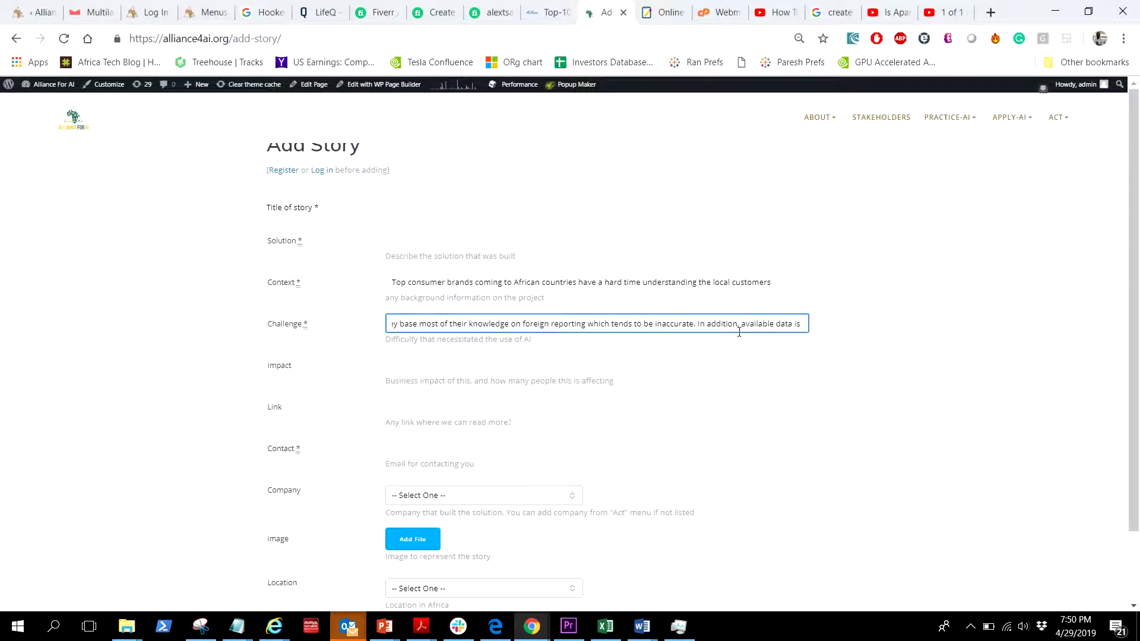
text( not very easy to understand)
Complete the Solution, then write the Impact about brands entering African markets cheaply via AI
click(600, 240)
text(Enterfive)
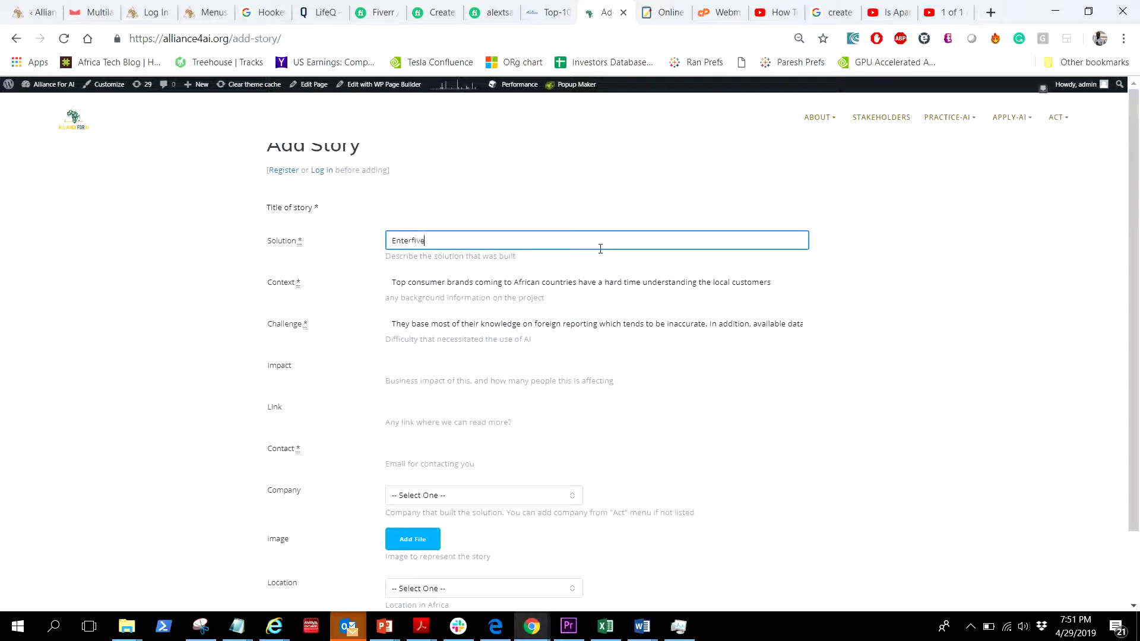
text( built a product called versus, that helps )
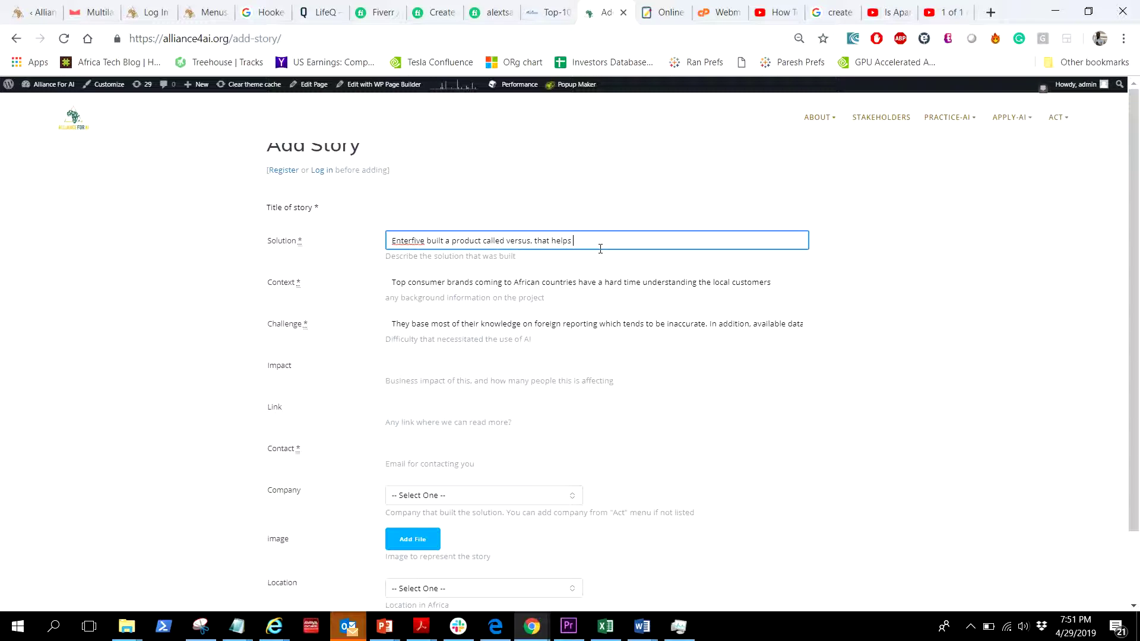
text(clients orocess)
click(599, 240)
text(capture and process )
text(offline and online)
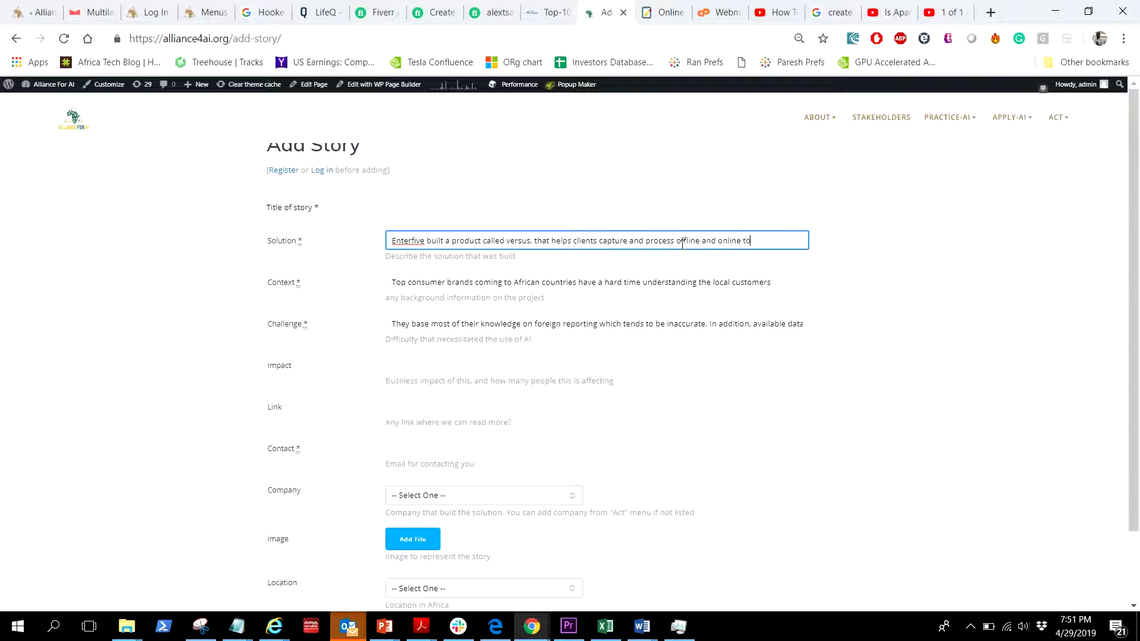
text( data)
text(, which is then used to generate business intights)
click(677, 361)
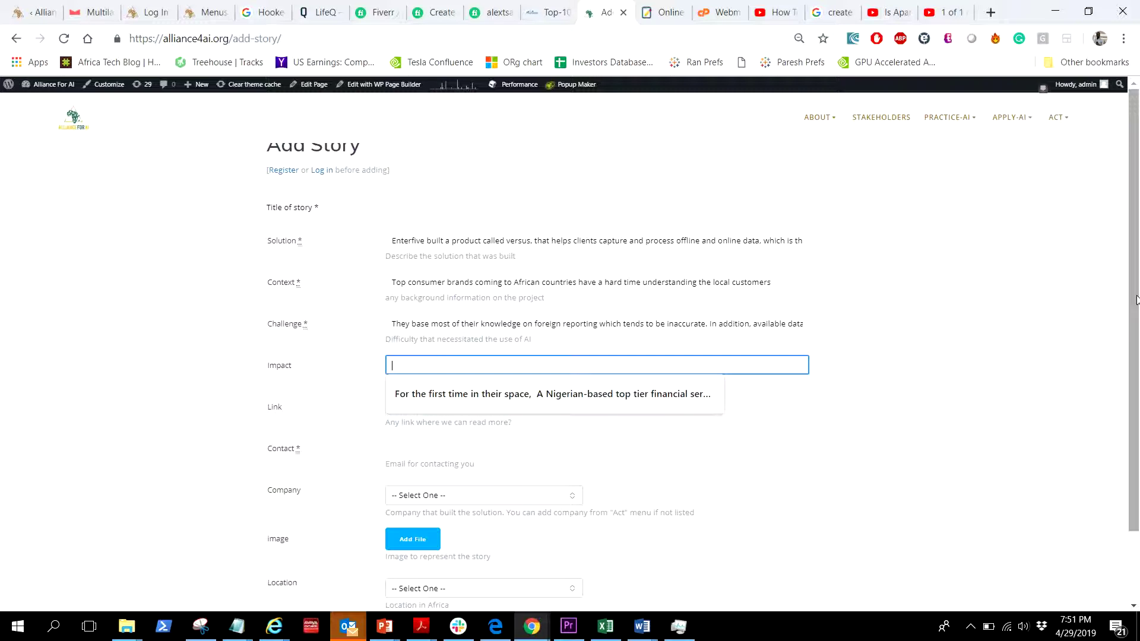
text(Top brands now have a)
key(BackSpace)
key(BackSpace)
key(BackSpace)
text(ave a m)
key(BackSpace)
text(much easier, cheaper and productive time entering )
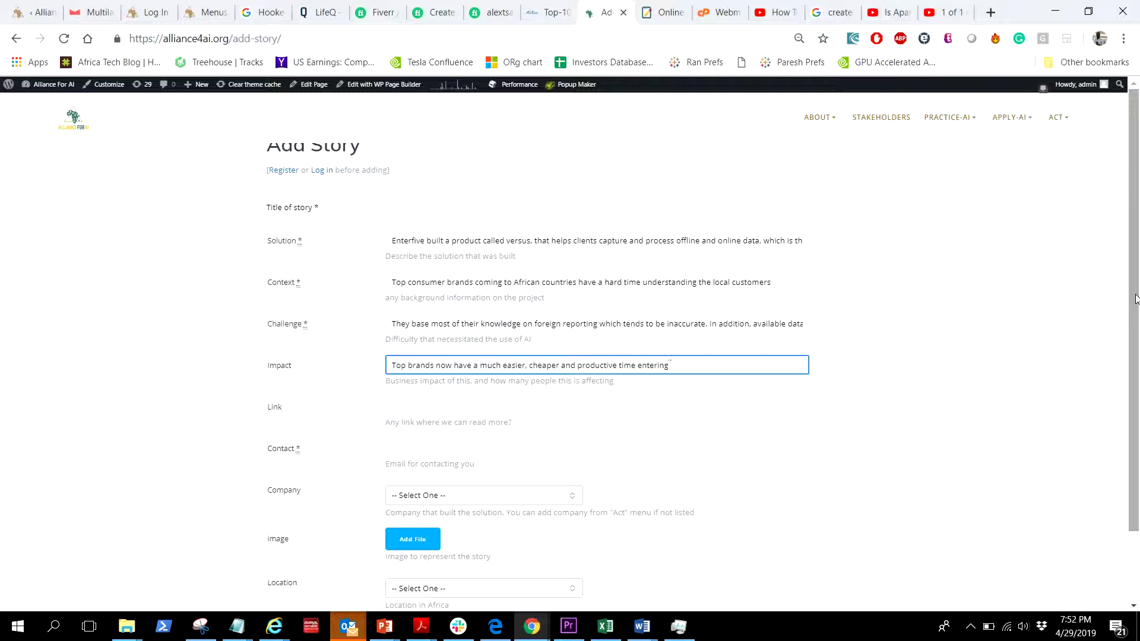
text(African markets, leveraging AI tools to understand their future users)
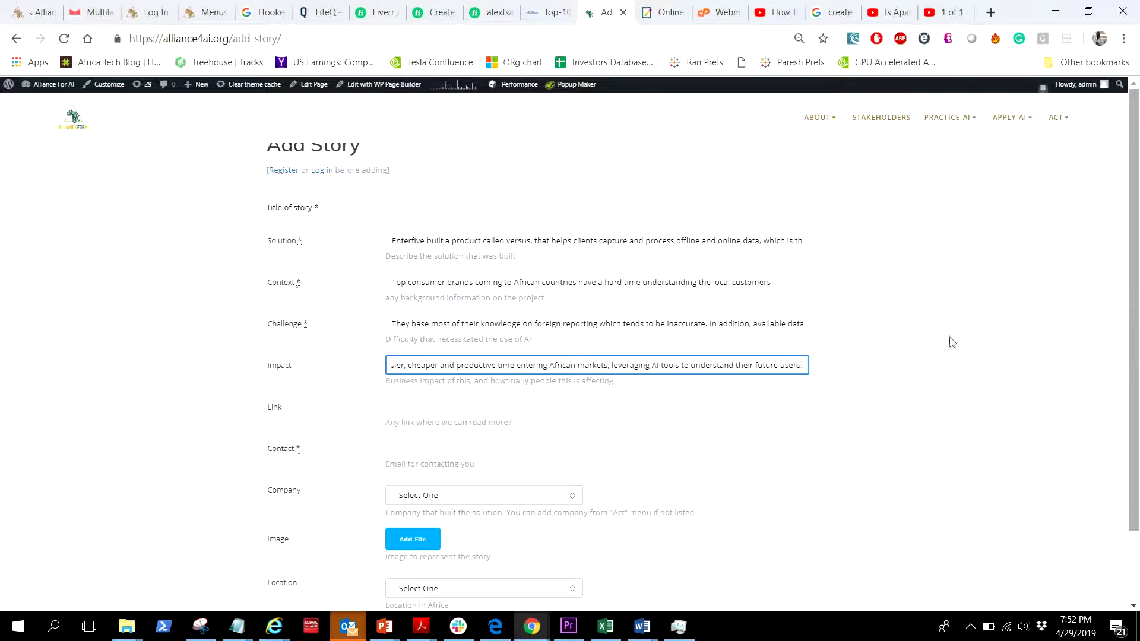
Leave the Link blank and enter the contact email address
click(454, 402)
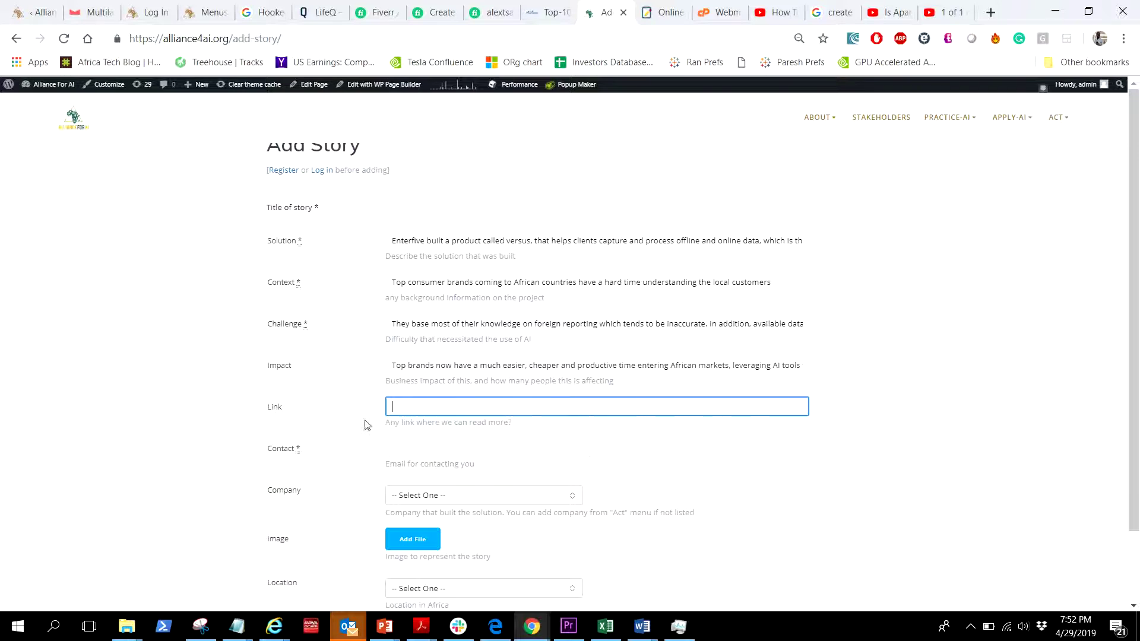
click(410, 445)
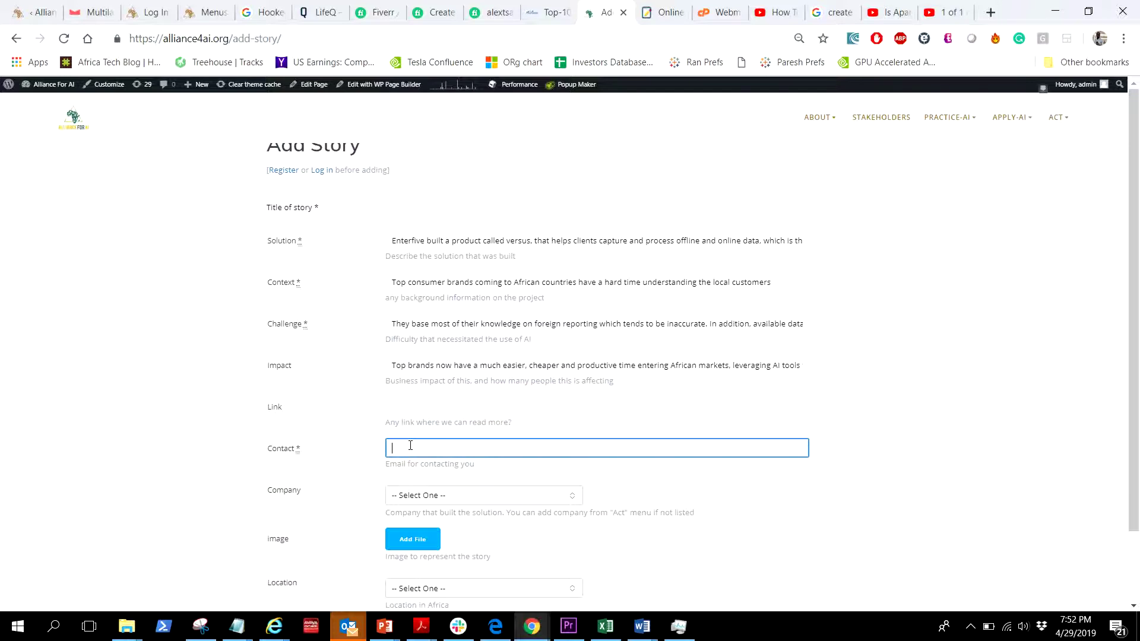
scroll(635, 475, down, 2)
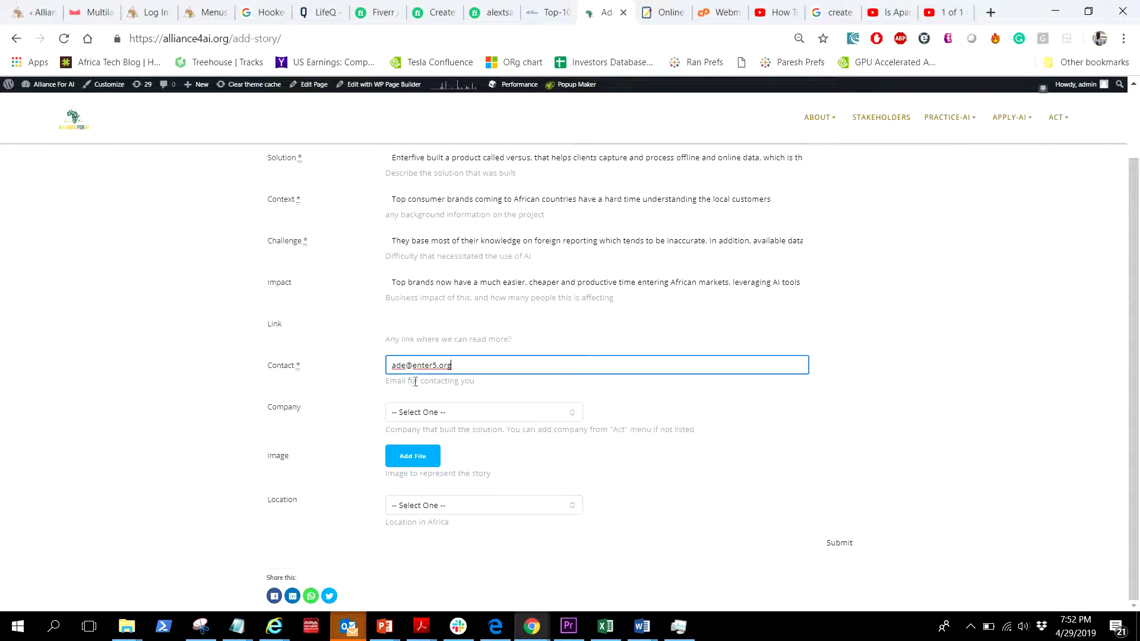
Select Enterfive as the story's company
click(476, 412)
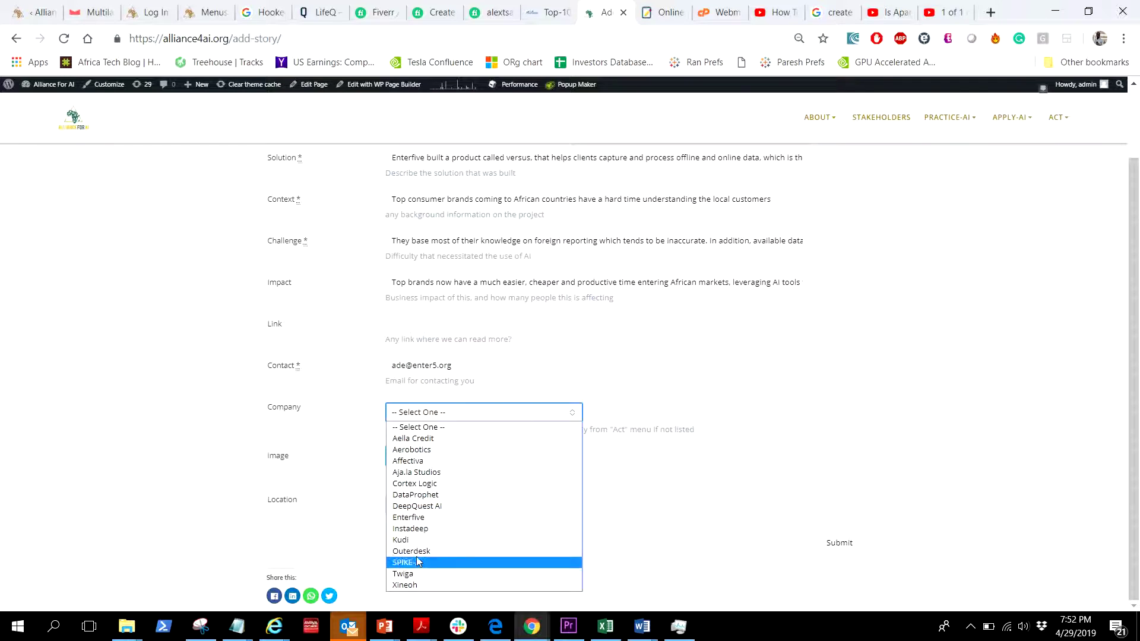
click(426, 519)
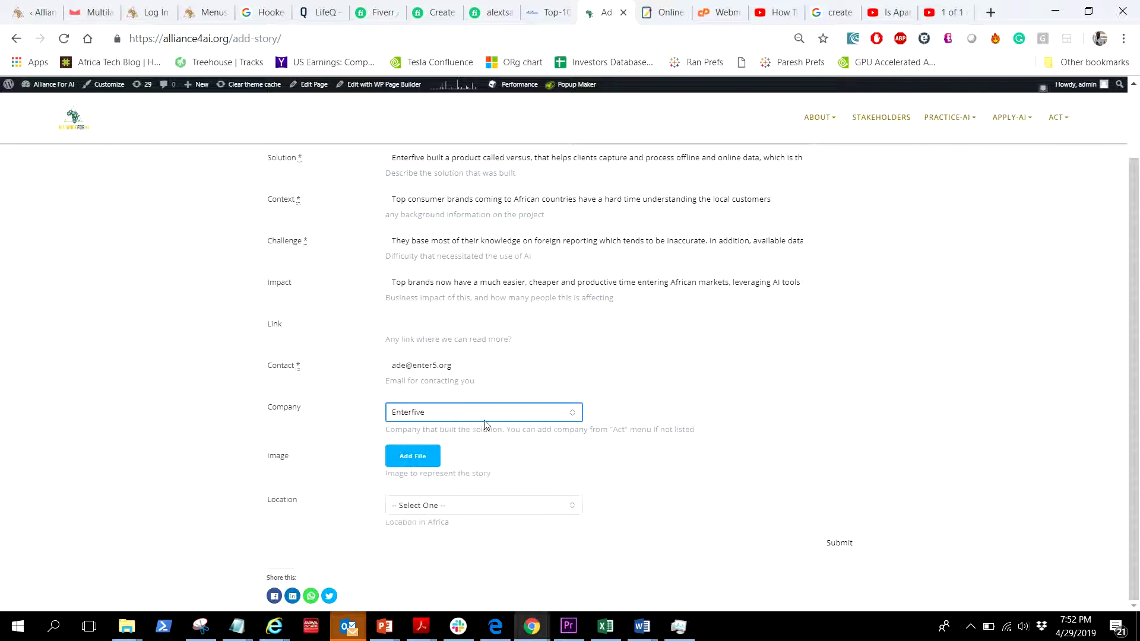
click(1062, 125)
Set the location to Nigeria by searching 'nig'
click(575, 507)
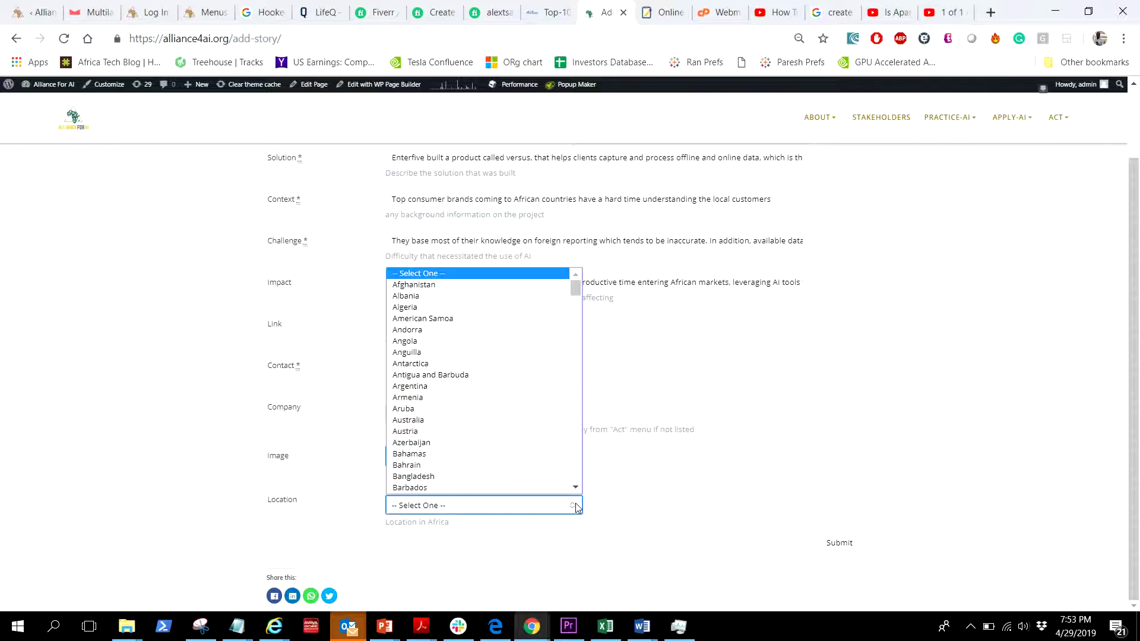
text(nig)
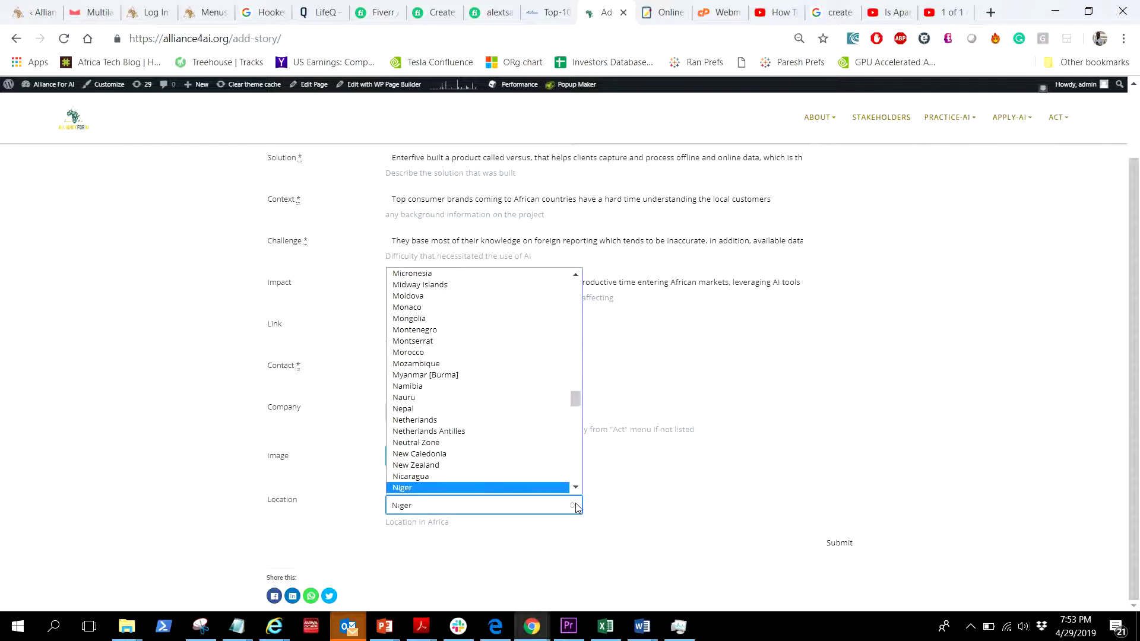
key(Down)
key(Return)
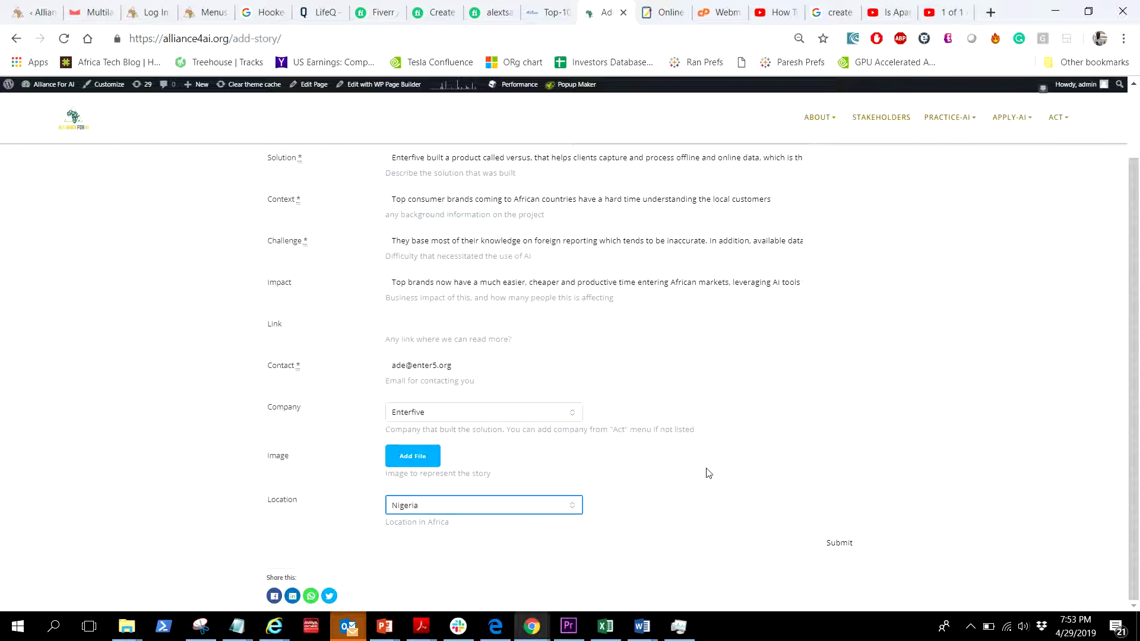
scroll(706, 473, up, 1)
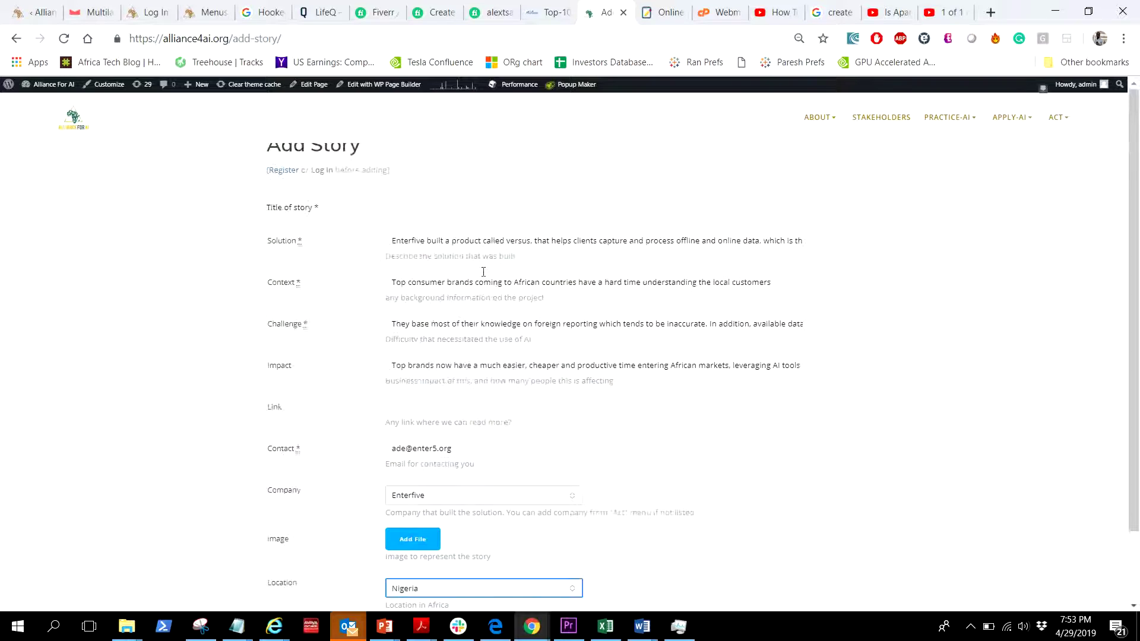
Enter the title 'The magic of AI opens up African markets to top global brands'
click(453, 211)
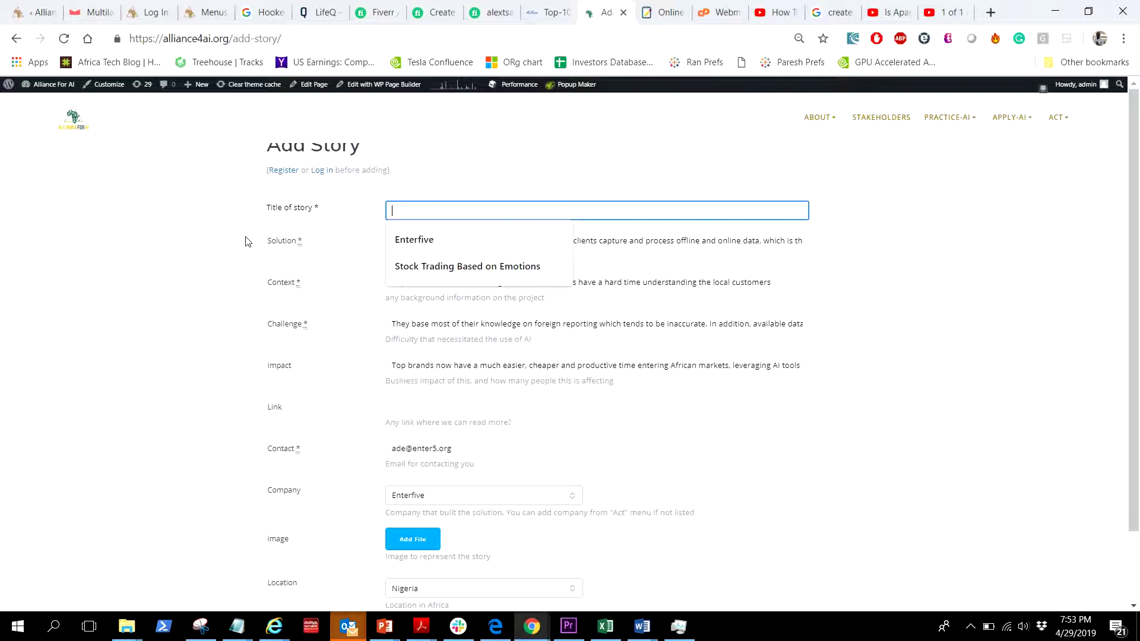
text(Th)
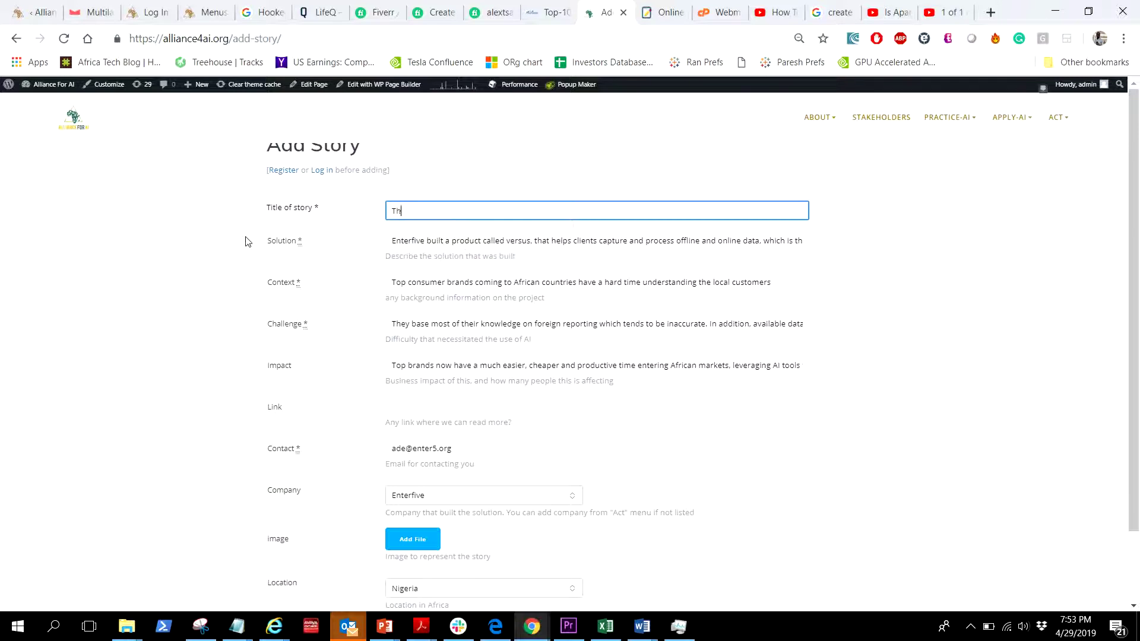
text(e magic of AI)
text( opens up)
text( African markets to t)
text(top)
text( global brands)
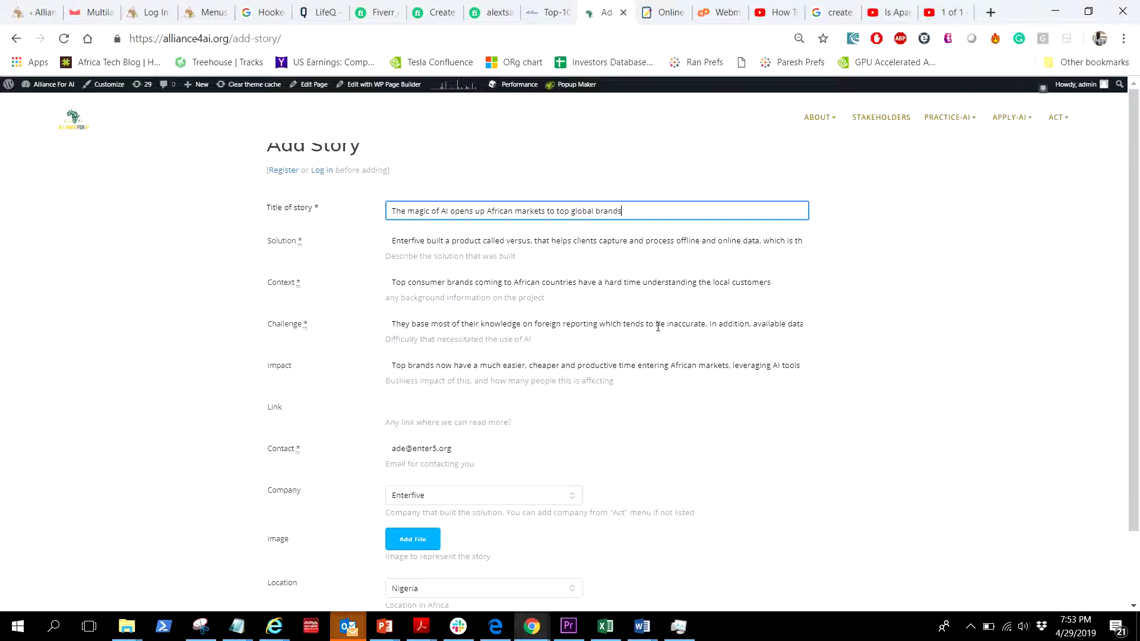
scroll(659, 473, down, 2)
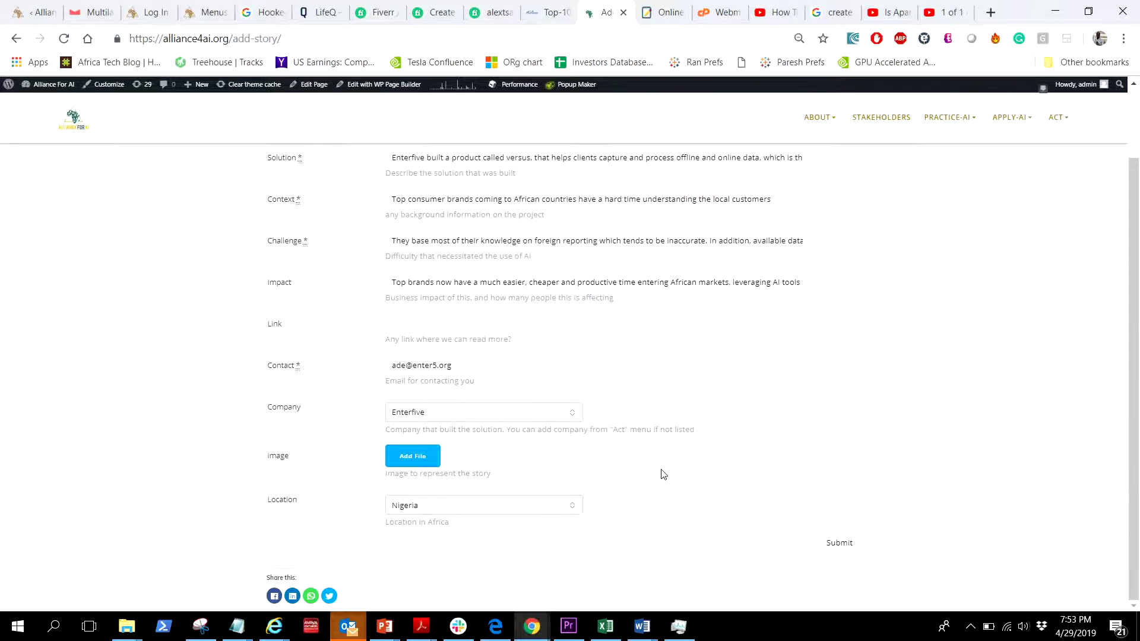
Submit the story and locate it on the Top Projects page
click(838, 544)
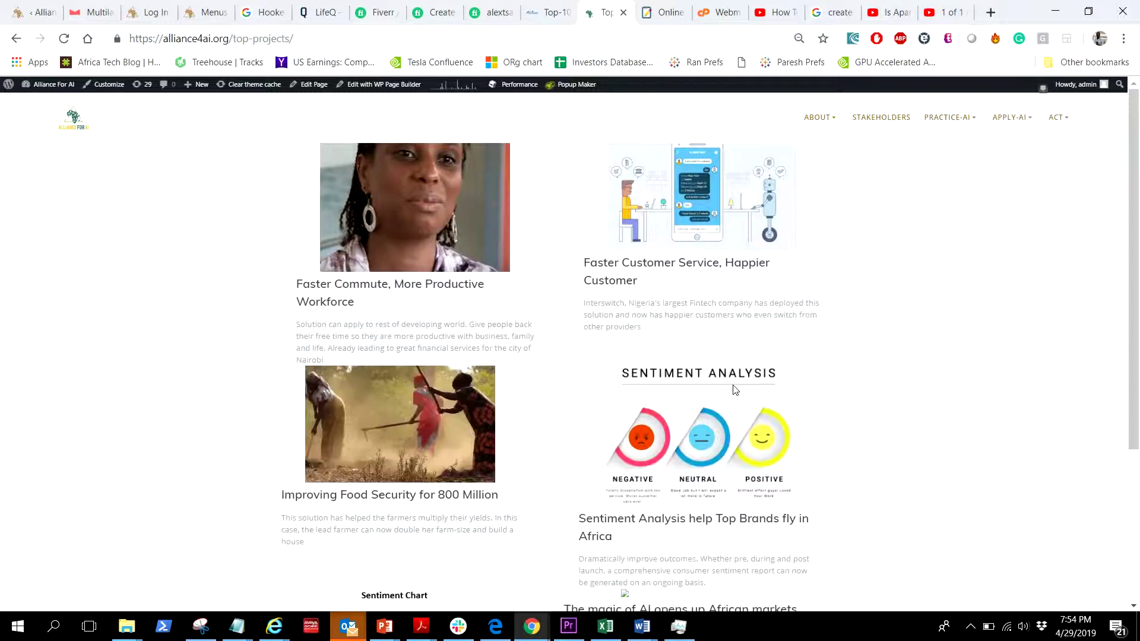
scroll(734, 389, down, 3)
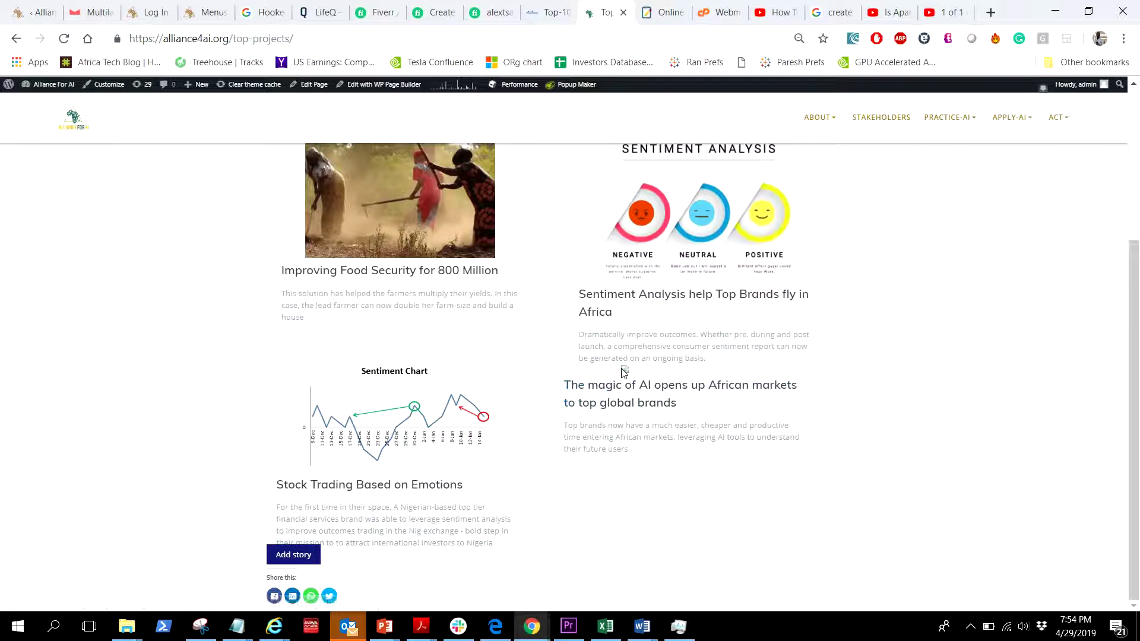